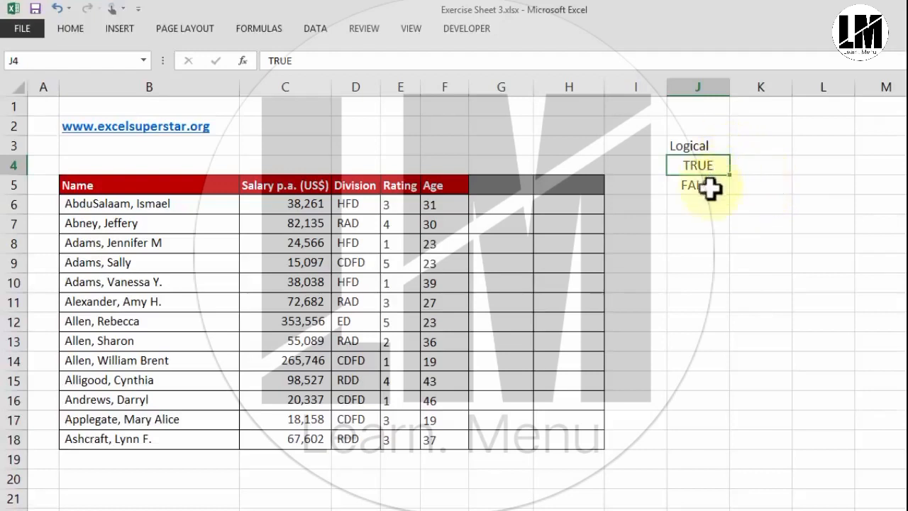
Enter 1 in K4 beside TRUE and 0 in K5 beside FALSE.
left_click(762, 163)
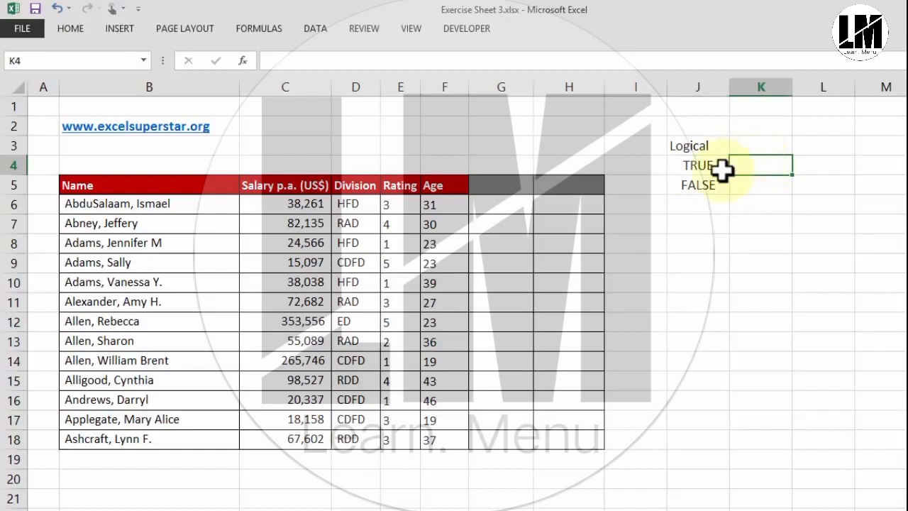
left_click(749, 187)
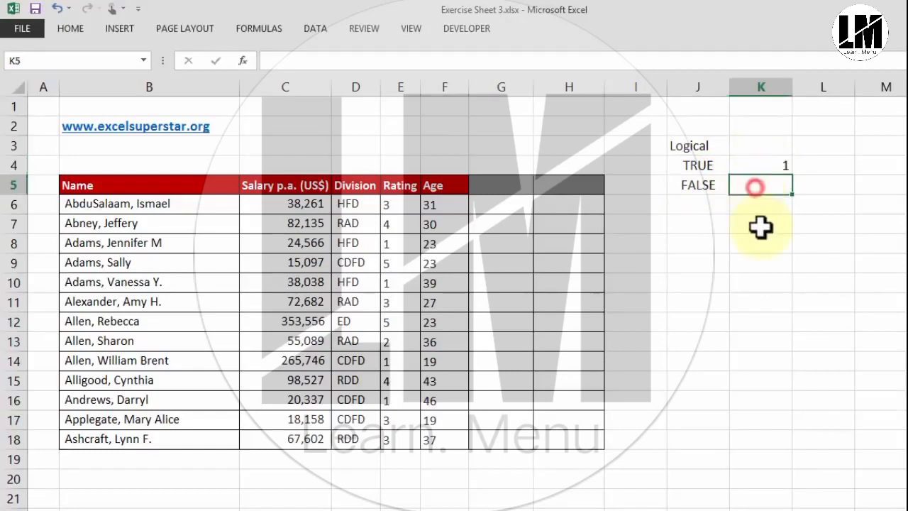
type("0")
left_click(759, 241)
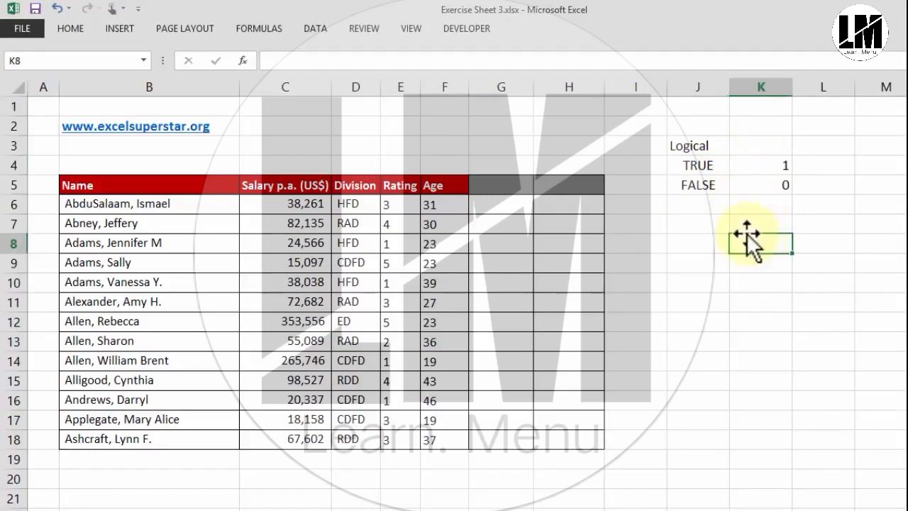
Enter the formula =J4+J5 in J6 to add the two logical values.
left_click(699, 203)
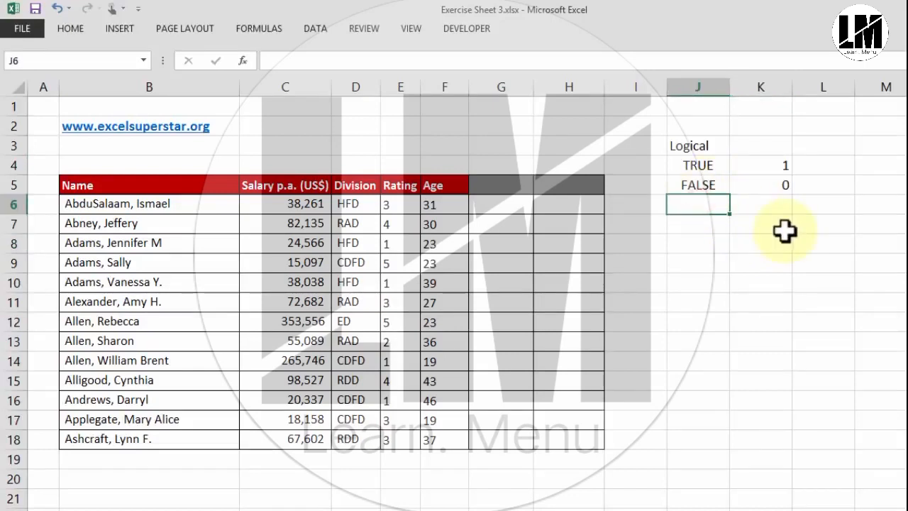
type("=")
key("Up")
key("Up")
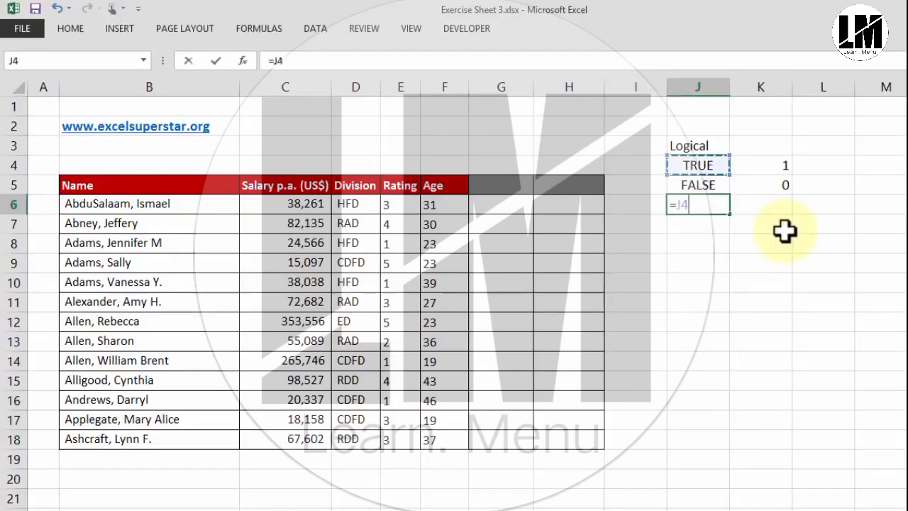
type("+")
key("Up")
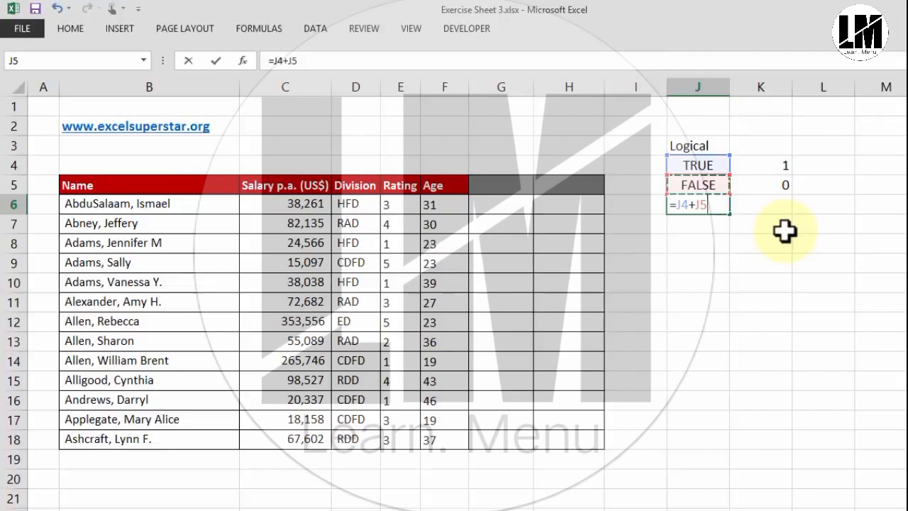
key("Return")
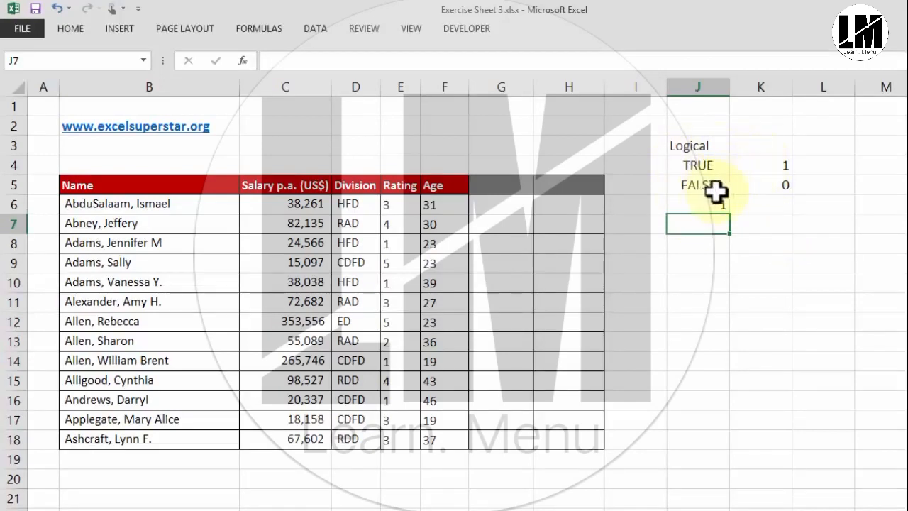
Try TRUE in place of FALSE in J5, and undo the change.
left_click(690, 183)
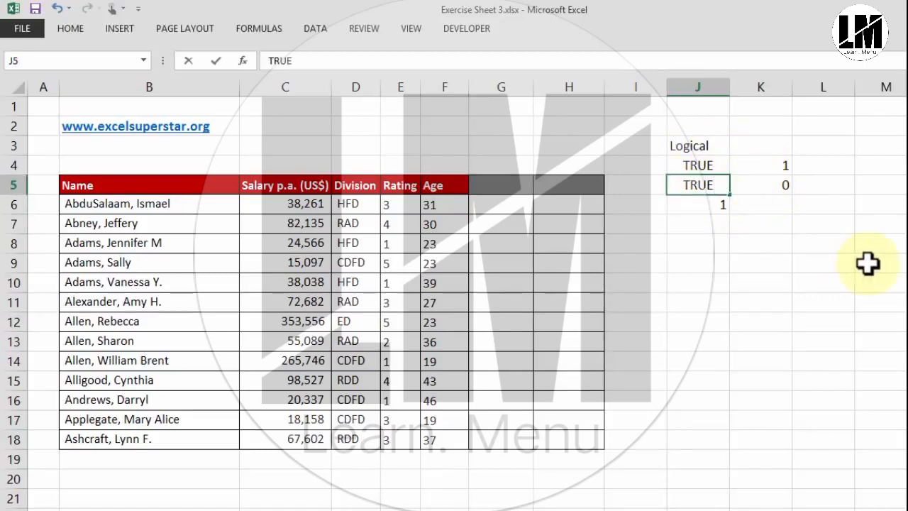
key("Tab")
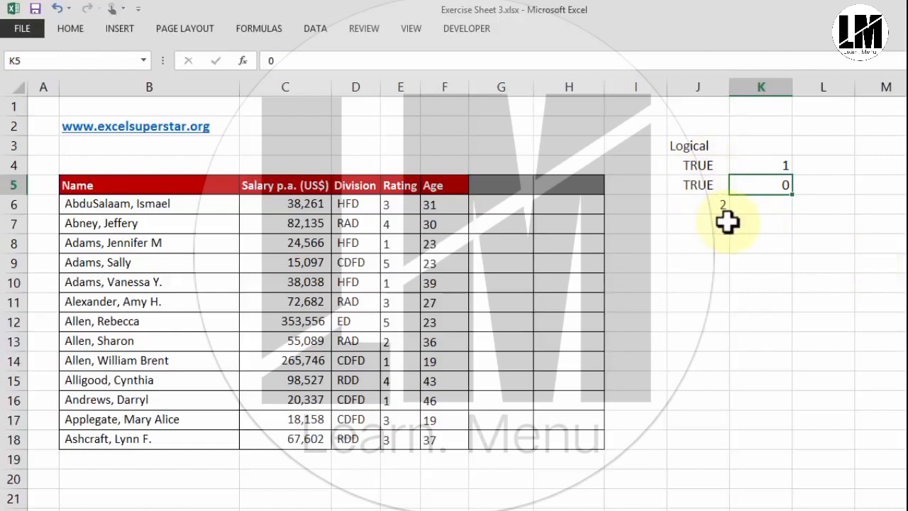
key("ctrl+z")
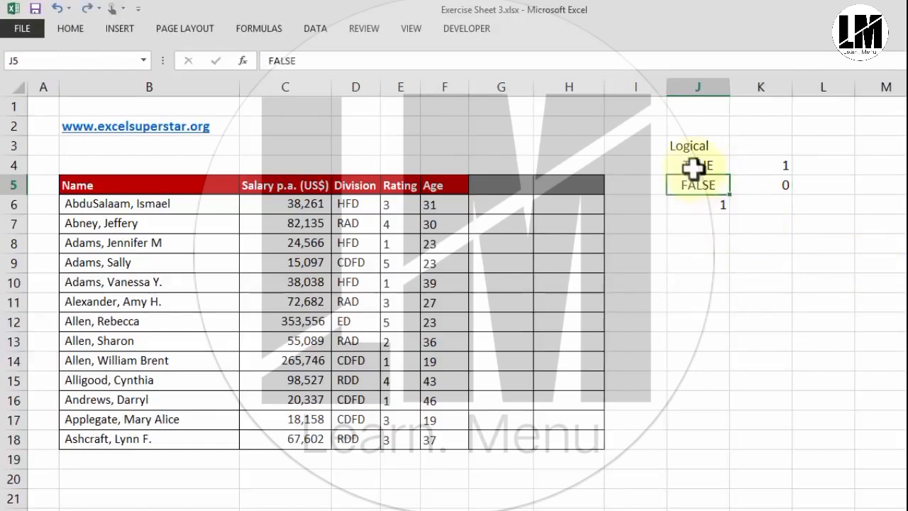
Make the "Logical" heading in J3 bold.
left_click(695, 134)
left_click(705, 147)
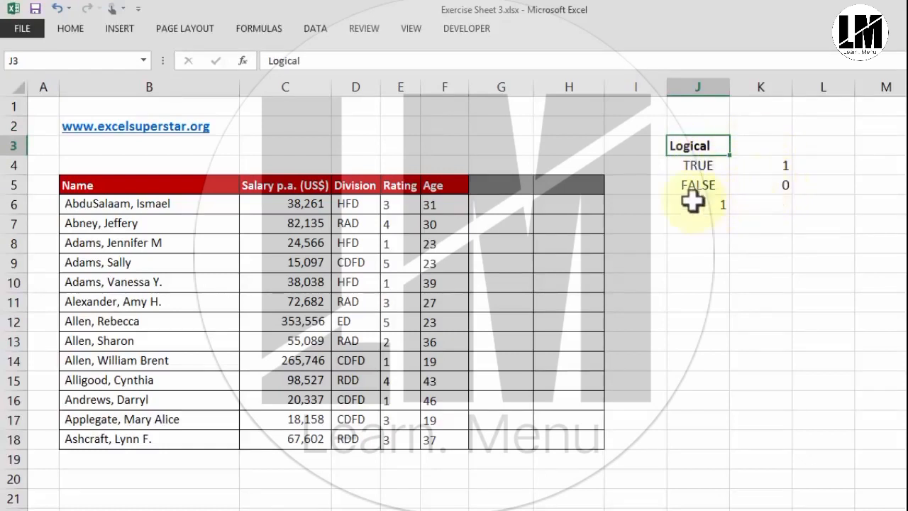
left_click_drag(687, 126, 780, 229)
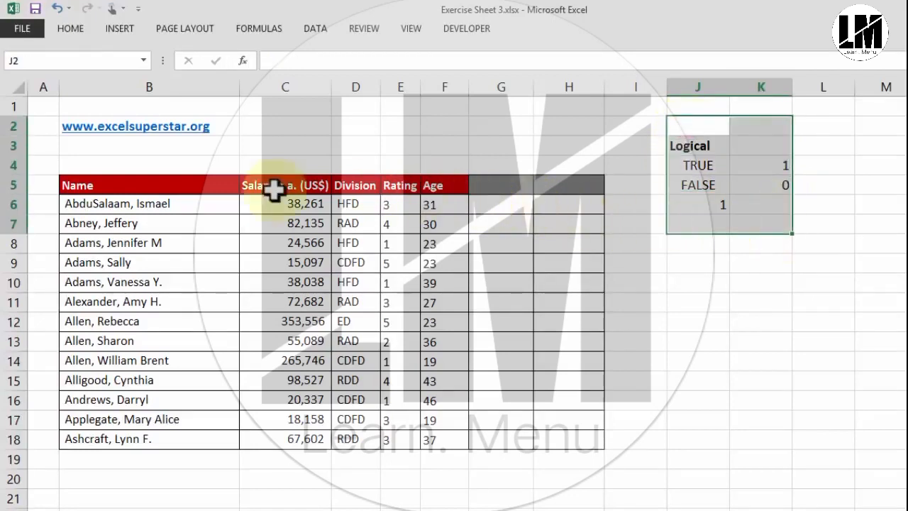
left_click_drag(205, 185, 454, 443)
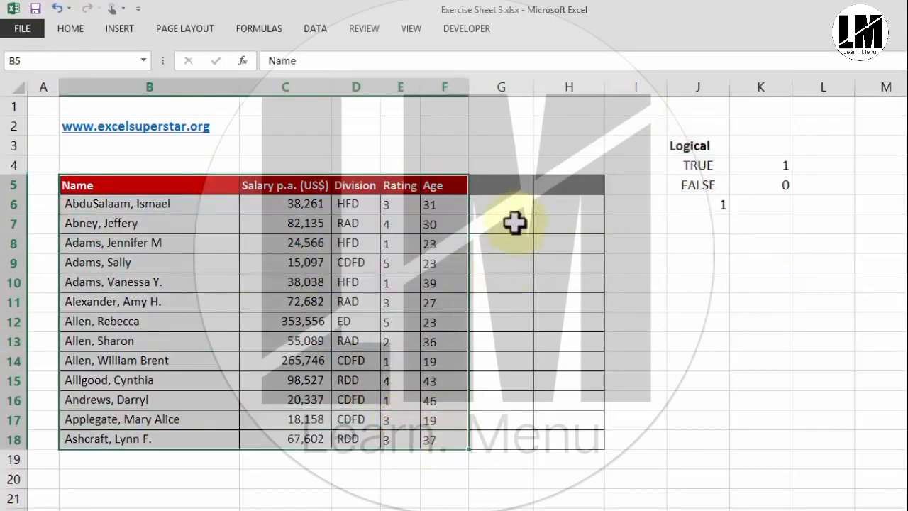
left_click(510, 206)
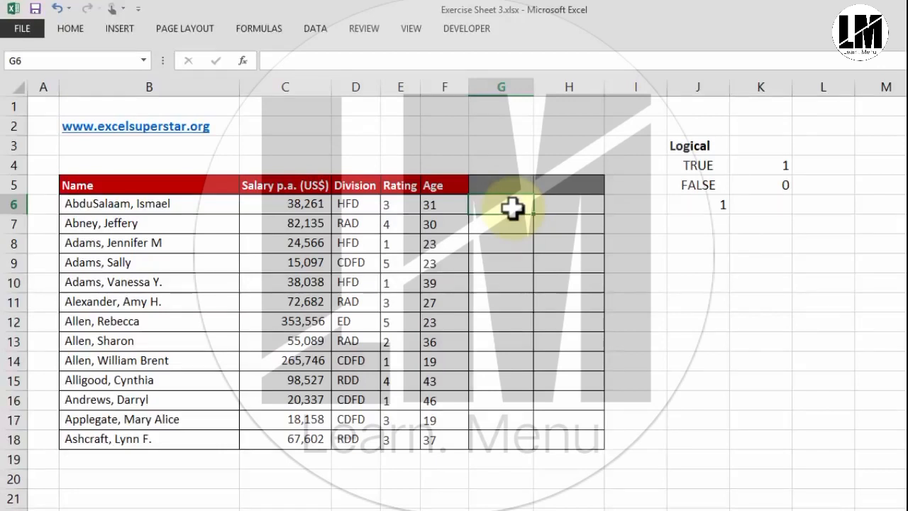
left_click_drag(292, 205, 268, 431)
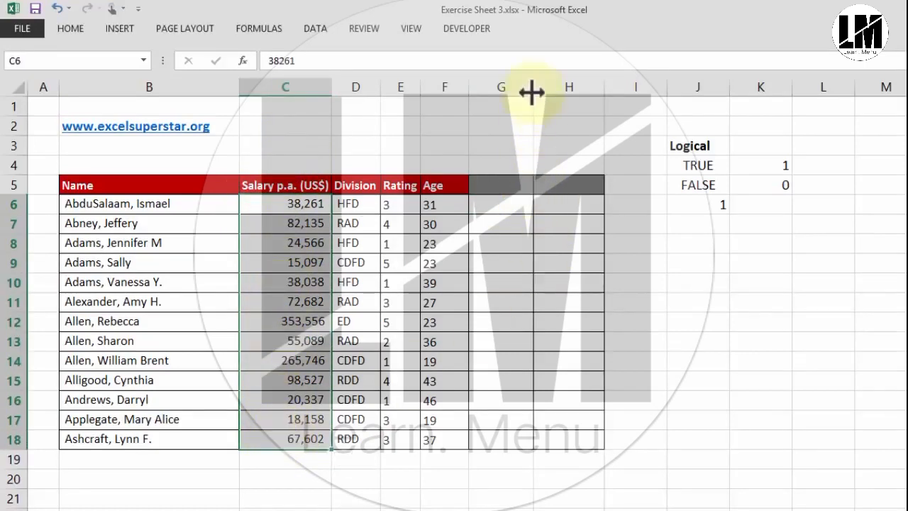
Widen column G slightly and enter =C6>50000 in G6 to test whether the first salary exceeds 50000.
left_click_drag(533, 87, 552, 88)
left_click(508, 205)
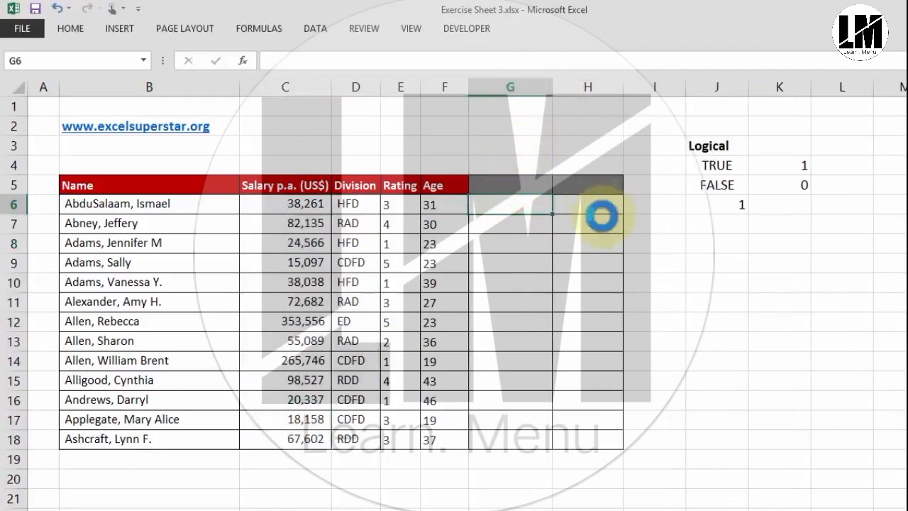
scroll(598, 213, "up", 4)
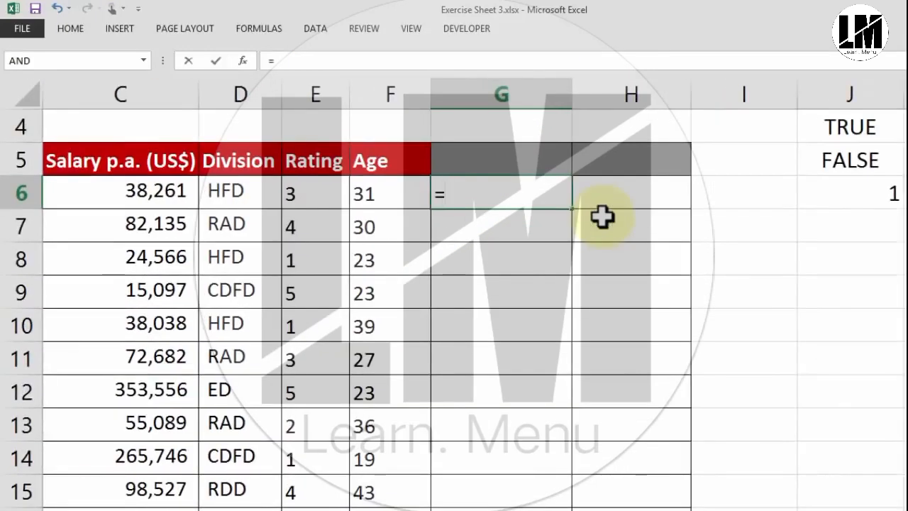
left_click(153, 192)
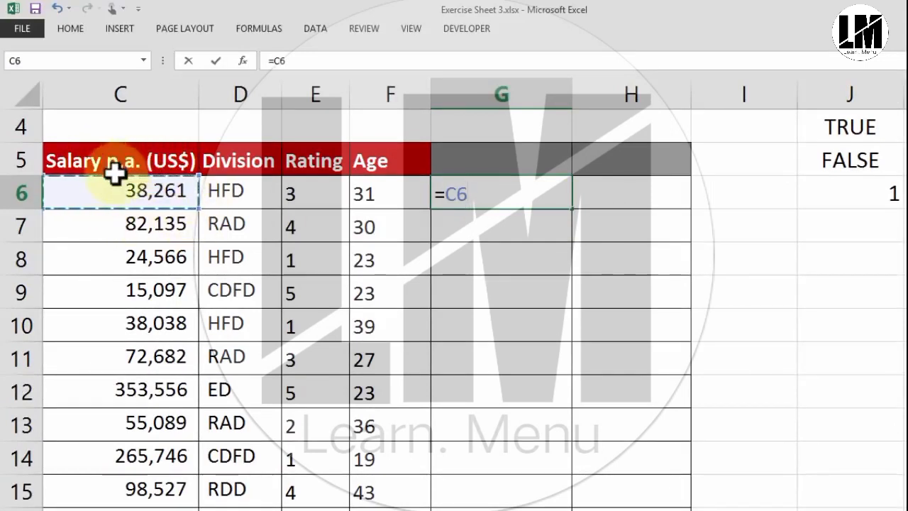
type(">")
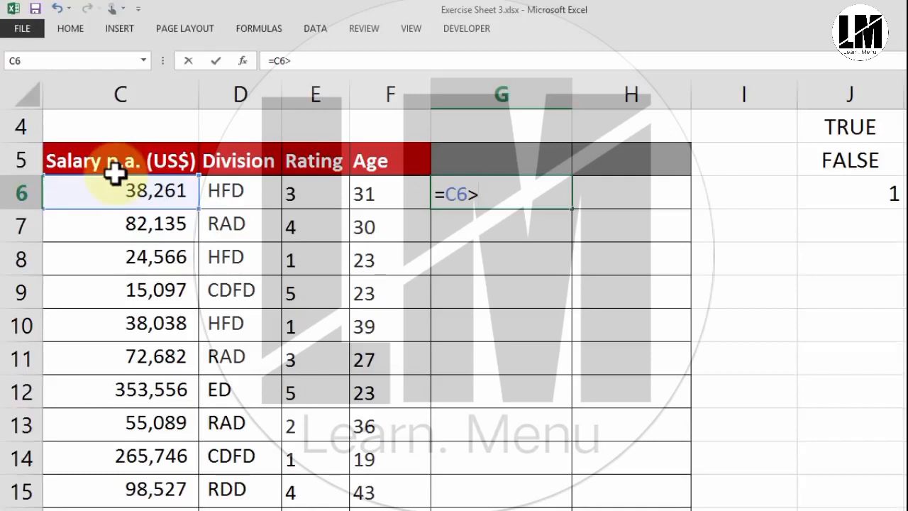
type("0000")
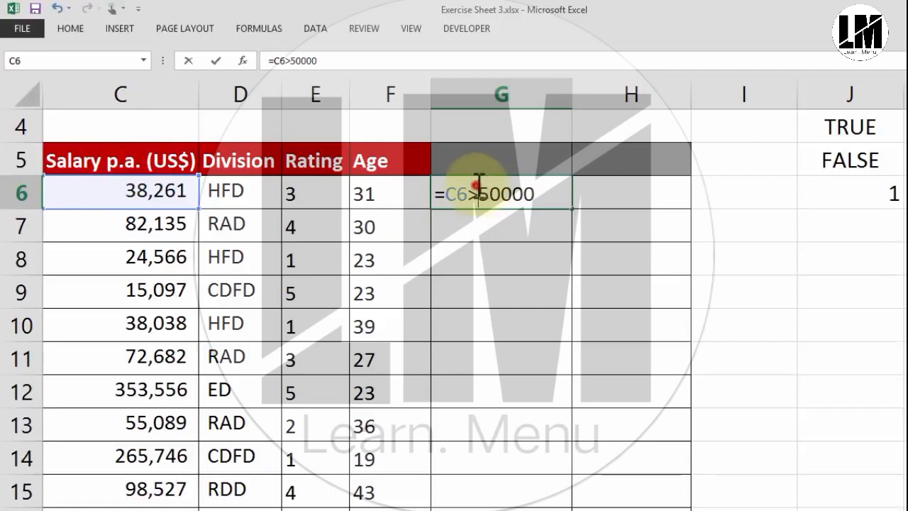
left_click(552, 194)
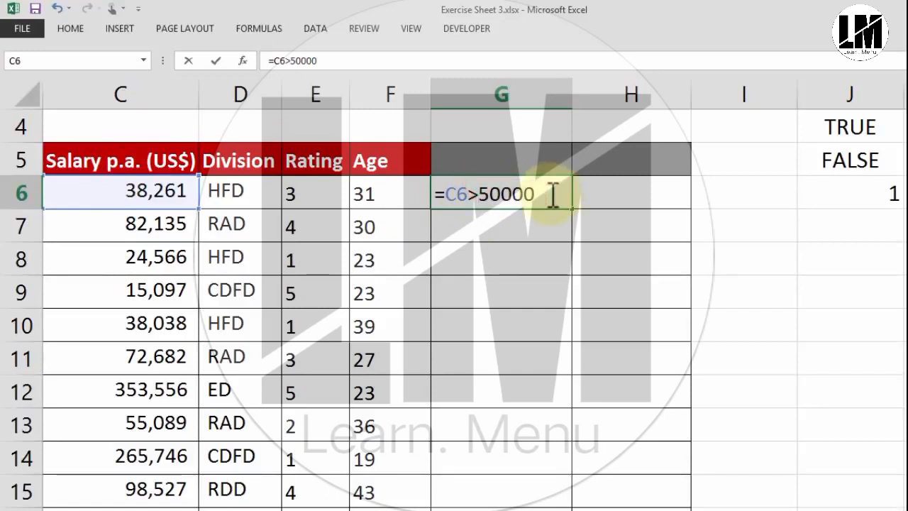
key("Return")
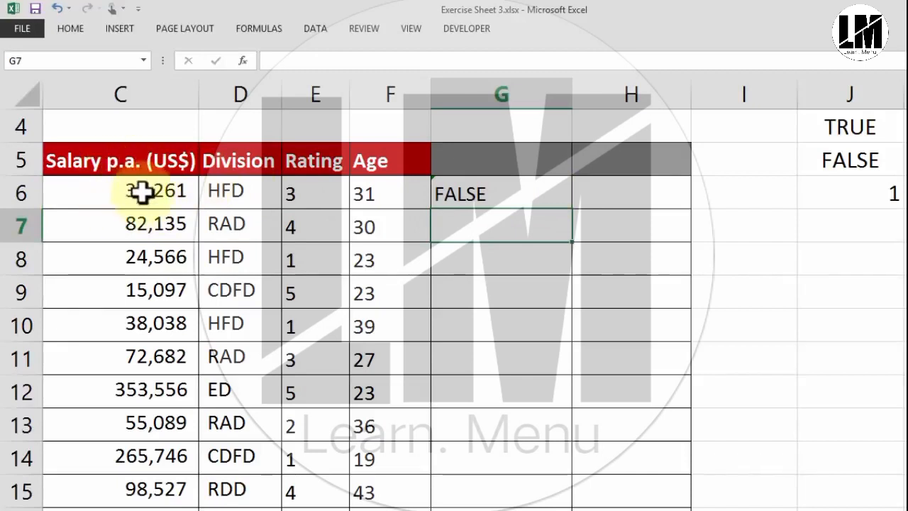
Try a salary of 138261 in C6, examine the comparison formula in G6, and undo the salary change.
left_click(112, 190)
double_click(113, 190)
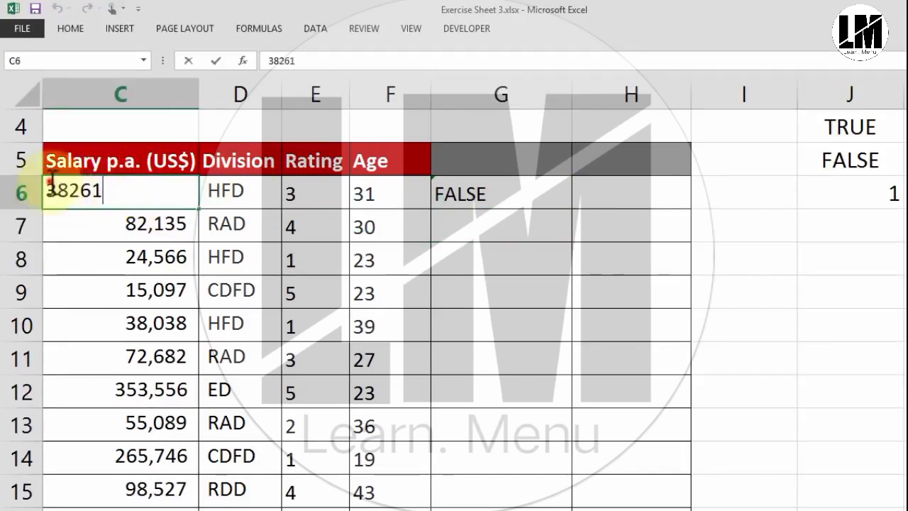
type("1")
left_click(183, 248)
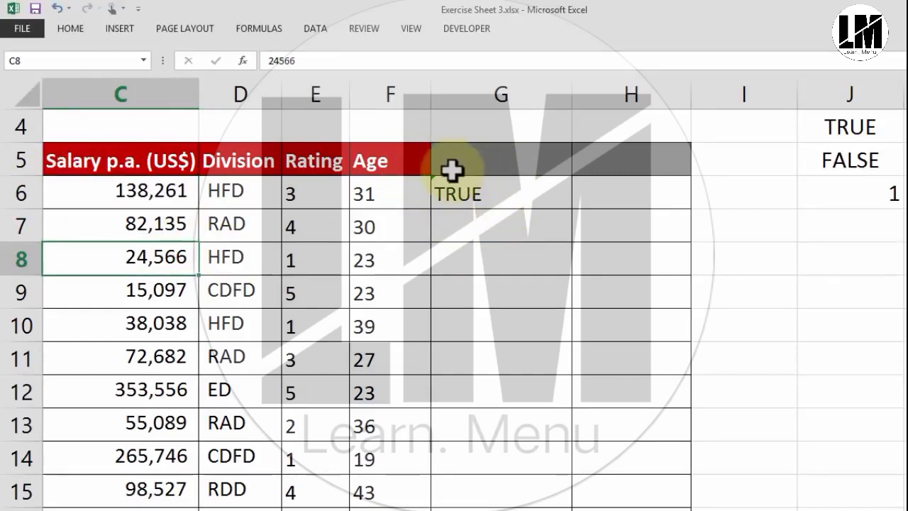
double_click(468, 194)
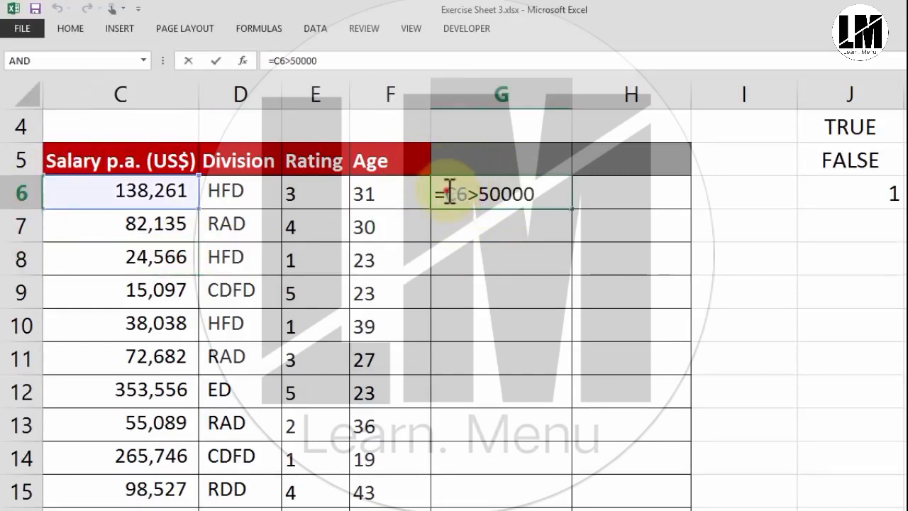
left_click_drag(448, 192, 552, 198)
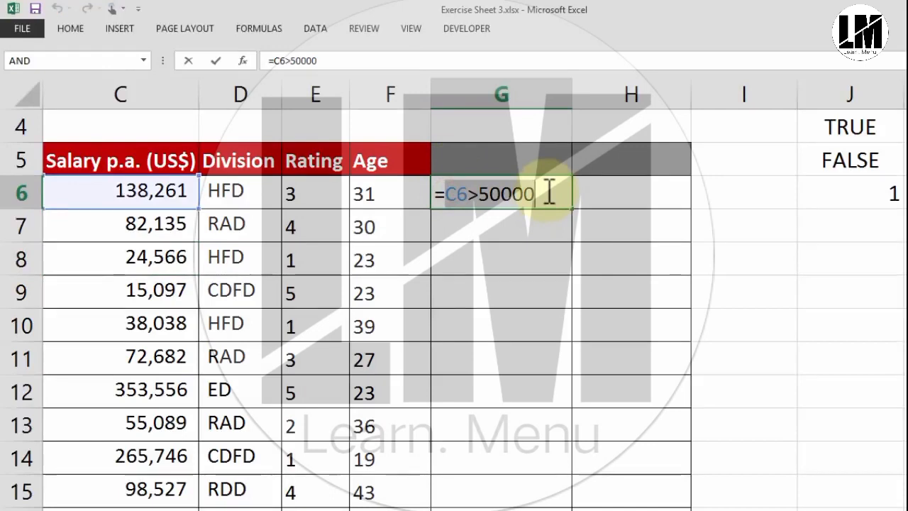
key("Escape")
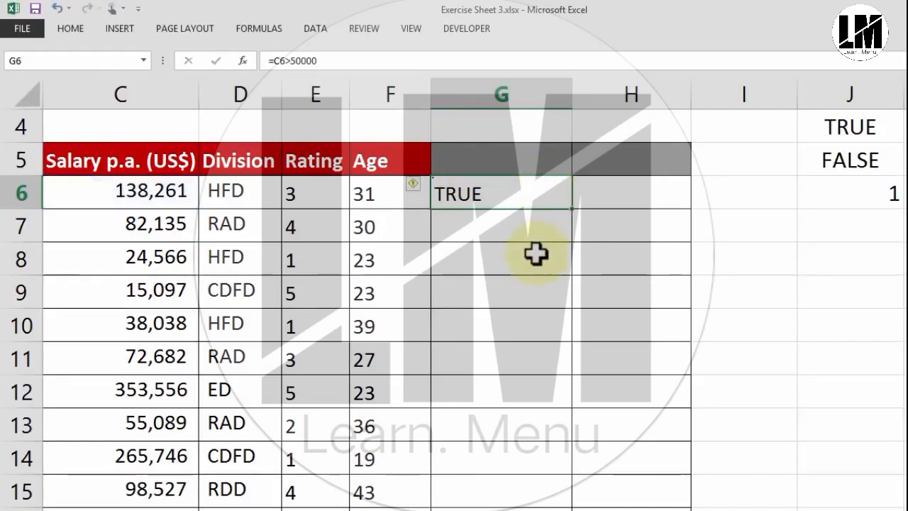
key("ctrl+z")
Fill the comparison formula from G6 down to the table's last row and review the filled rows.
left_click(540, 206)
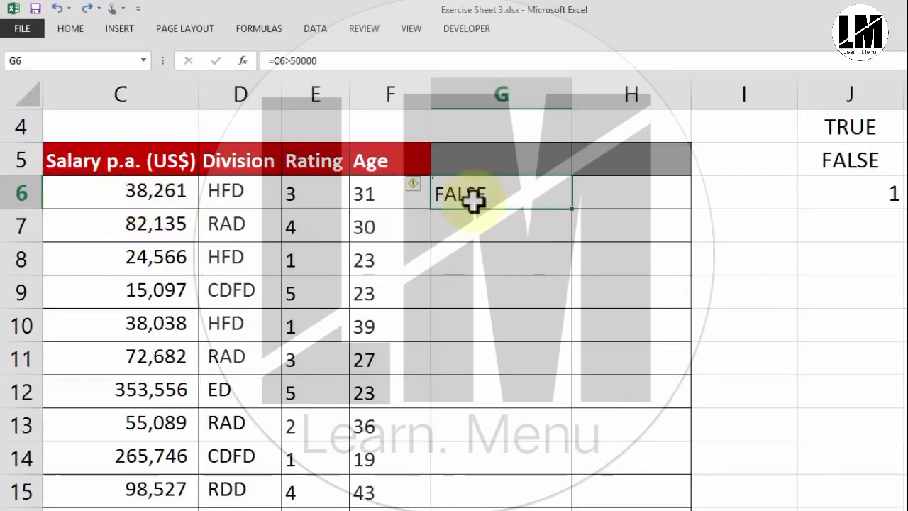
double_click(571, 208)
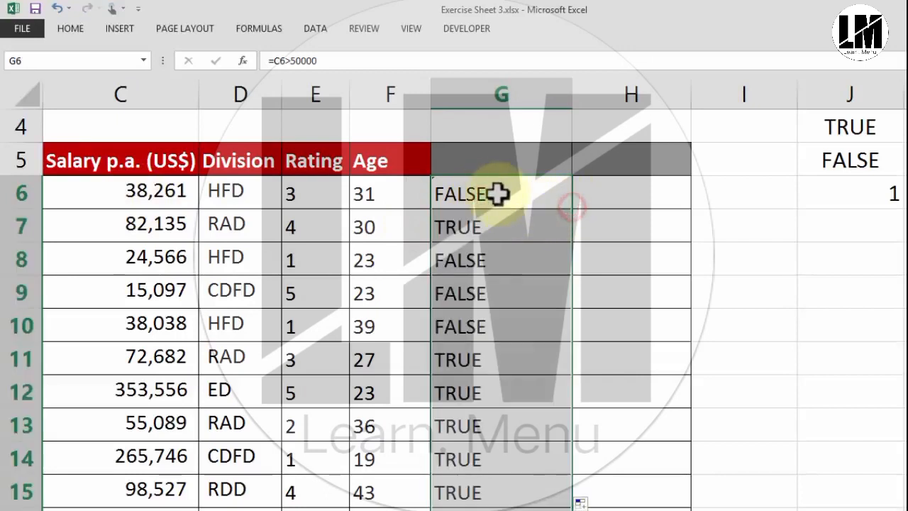
left_click_drag(85, 349, 497, 468)
scroll(496, 372, "down", 3)
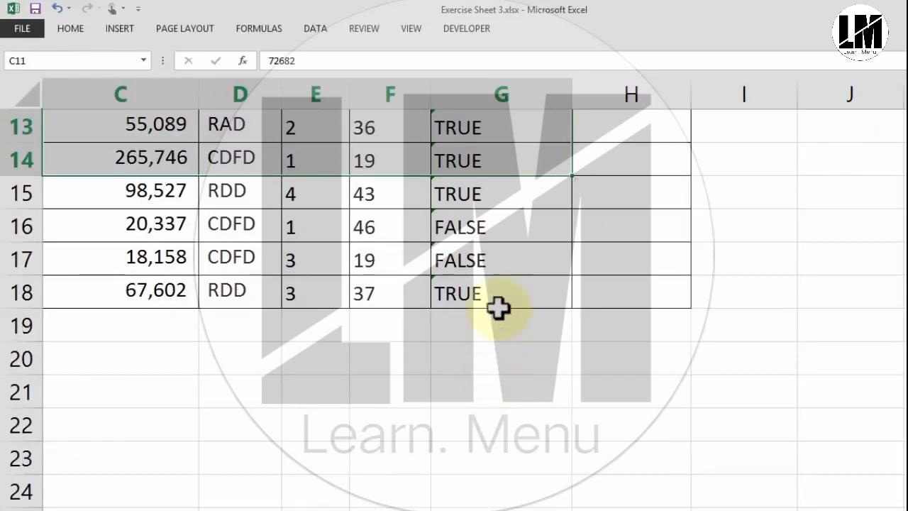
scroll(499, 307, "up", 3)
Enter the heading "More than 50K" in G5 and widen column G to fit it.
left_click(477, 154)
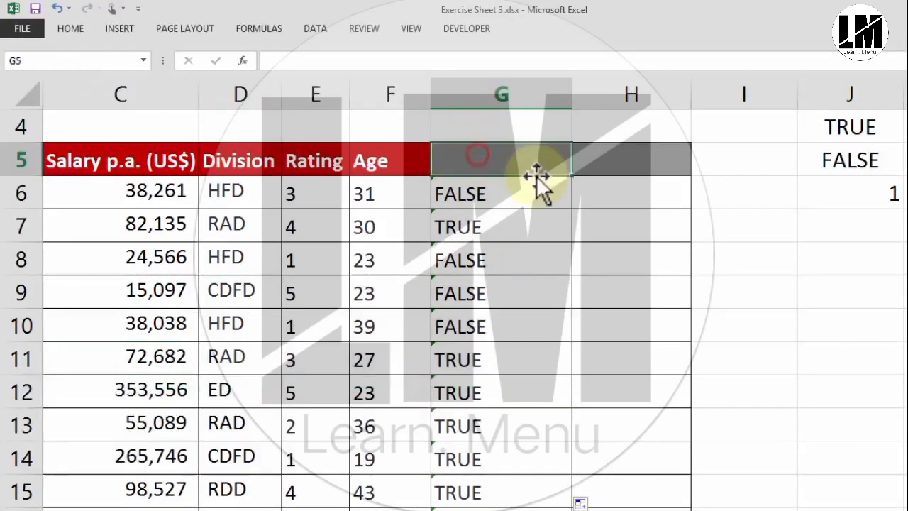
type("More tha")
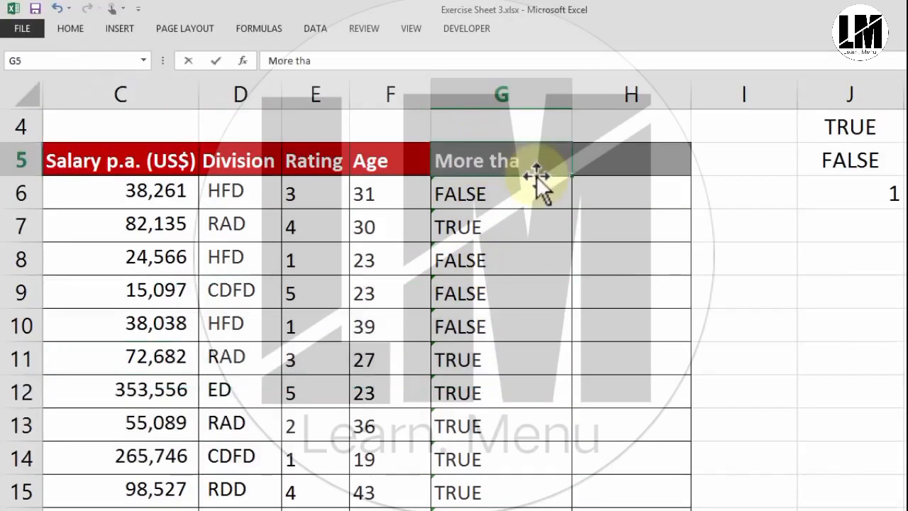
type("n 6")
type("K")
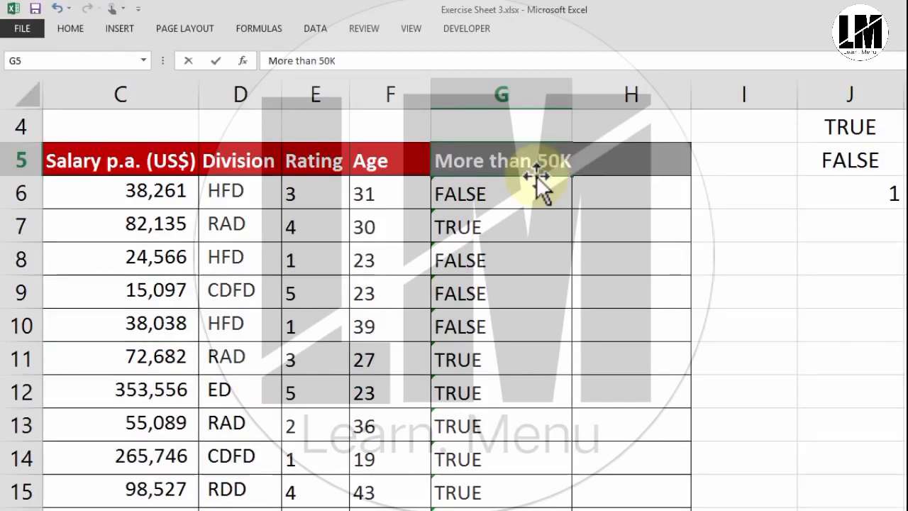
left_click(600, 197)
left_click_drag(575, 95, 608, 95)
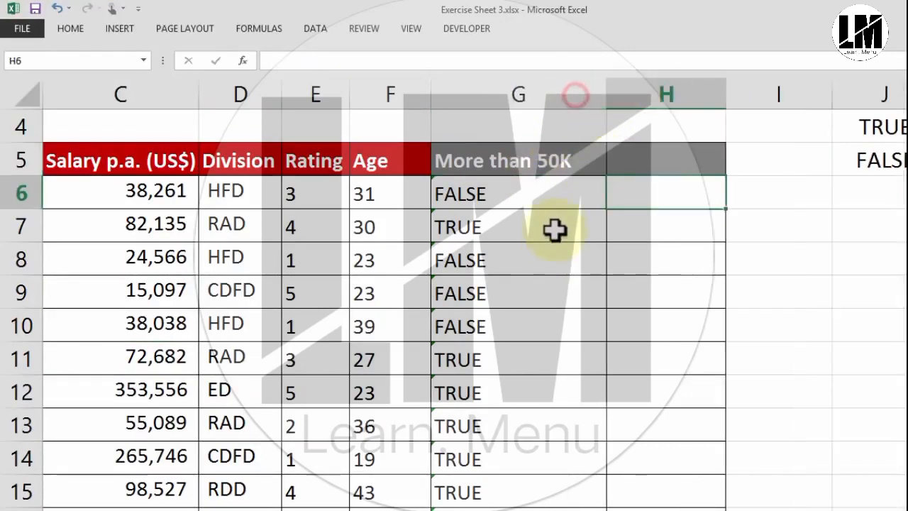
left_click(556, 227)
scroll(541, 253, "down", 1)
scroll(541, 252, "down", 2)
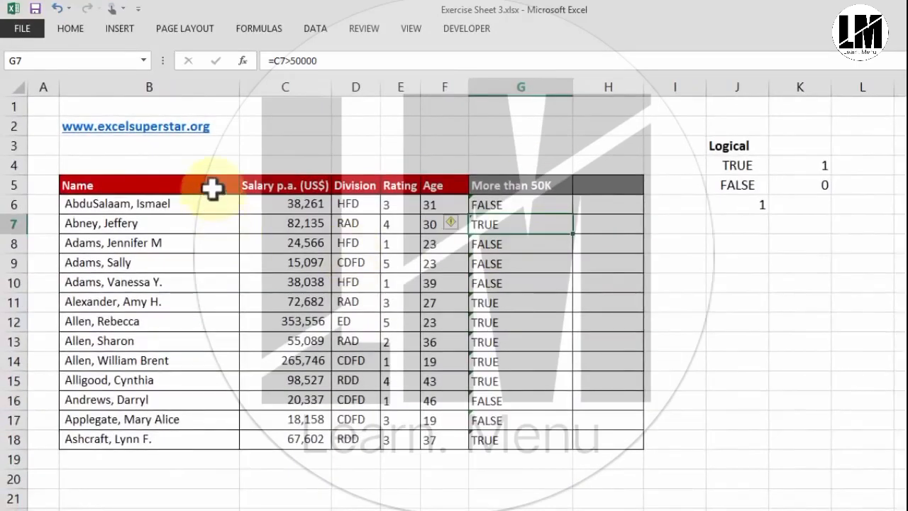
Add filters to the table range B5:H18 and filter the "More than 50K" column to show only TRUE rows.
mouse_move(213, 188)
left_mouse_down()
mouse_move(552, 334)
mouse_move(634, 433)
mouse_move(628, 440)
left_mouse_up()
left_click(304, 30)
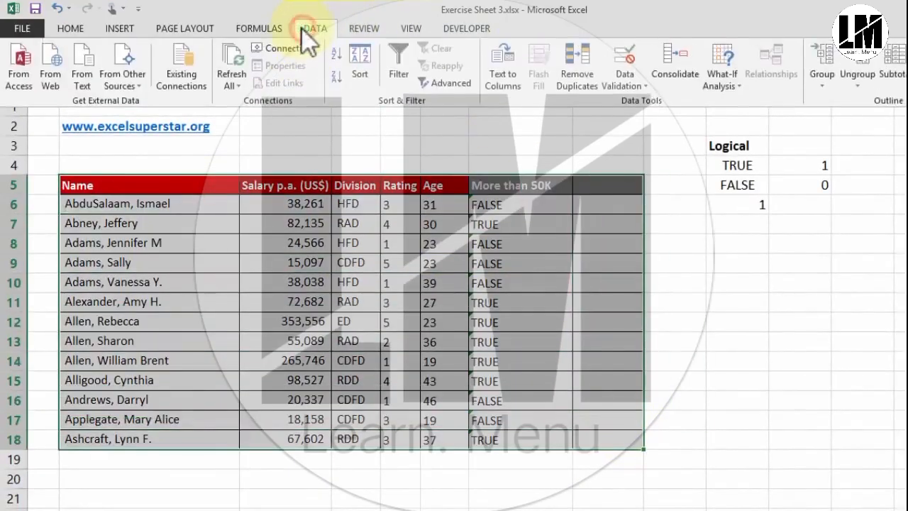
left_click(399, 78)
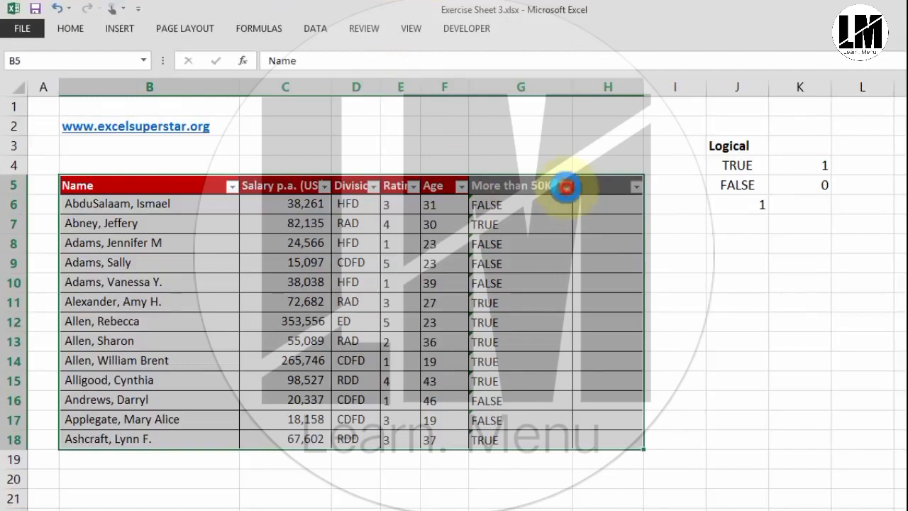
left_click(566, 186)
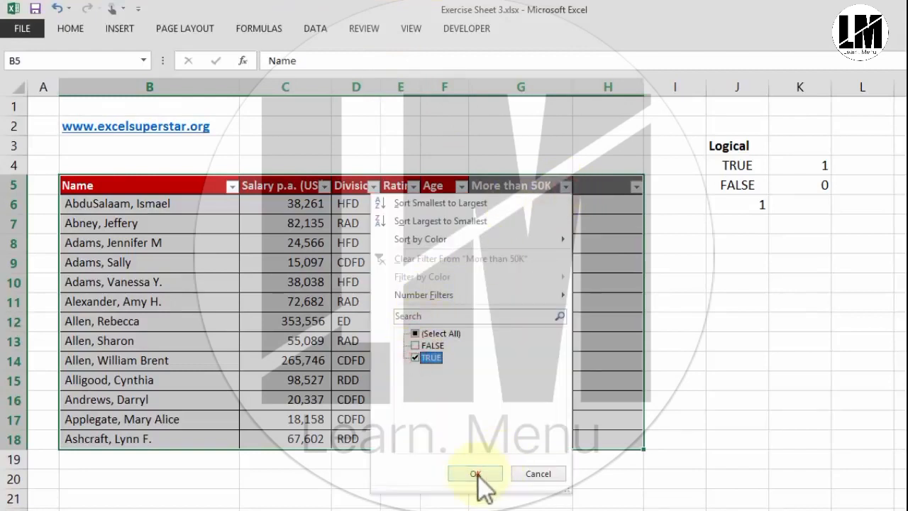
left_click(475, 473)
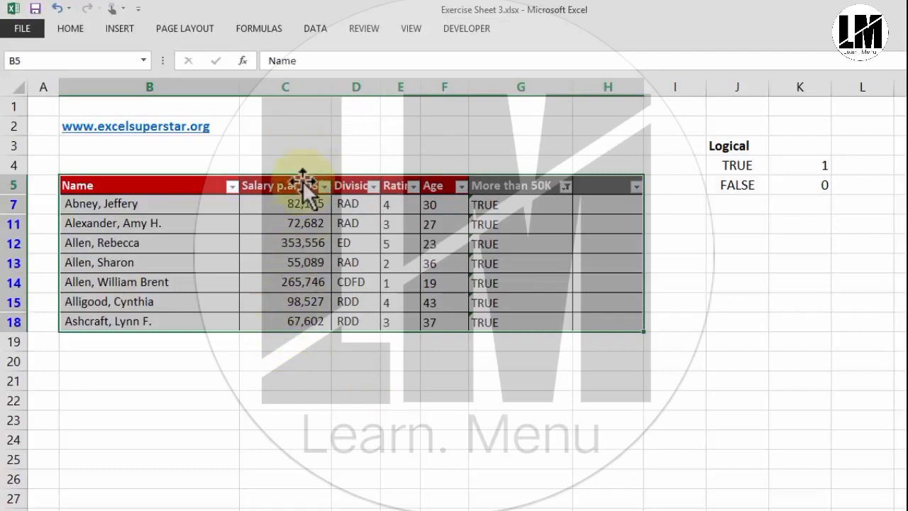
Clear the filter from the "More than 50K" column.
left_click(565, 186)
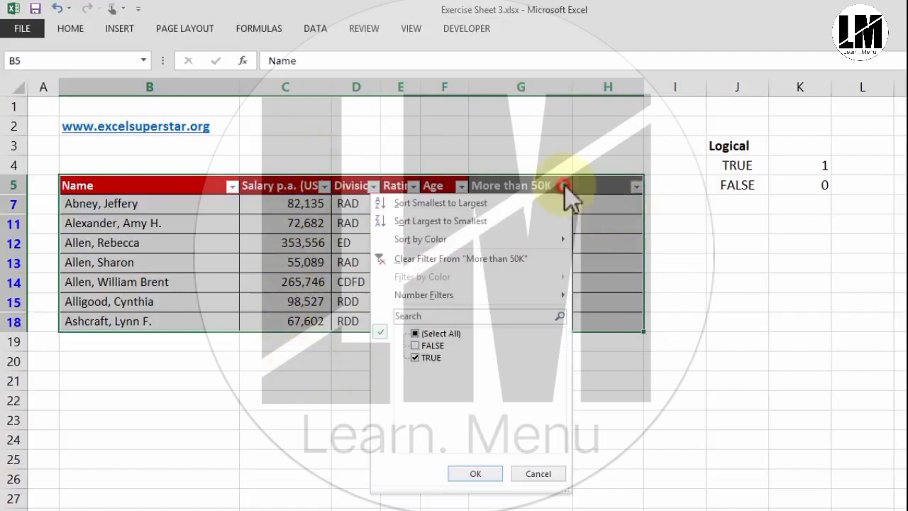
left_click(490, 259)
left_click(585, 220)
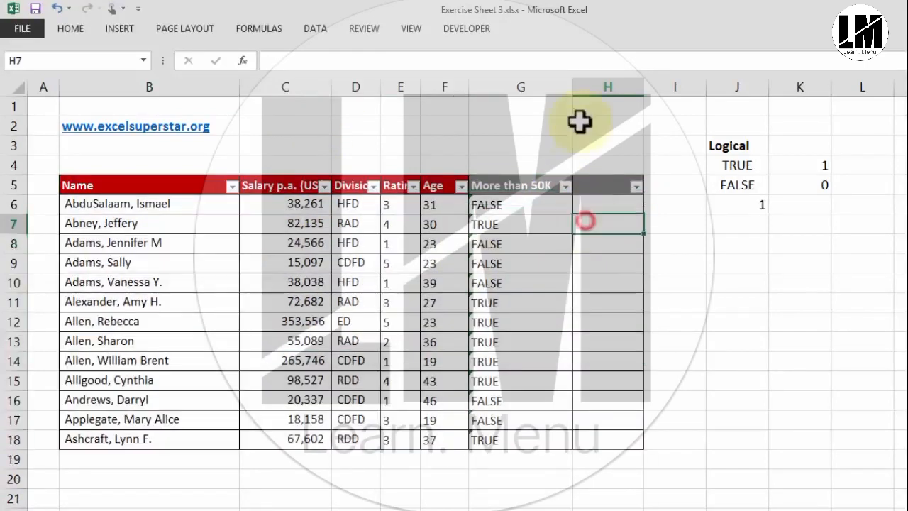
Enter =D6<>"RAD" in H6 to test whether the first division is not RAD, and examine the formula's operator and quoted text.
scroll(687, 315, "up", 2, "ctrl")
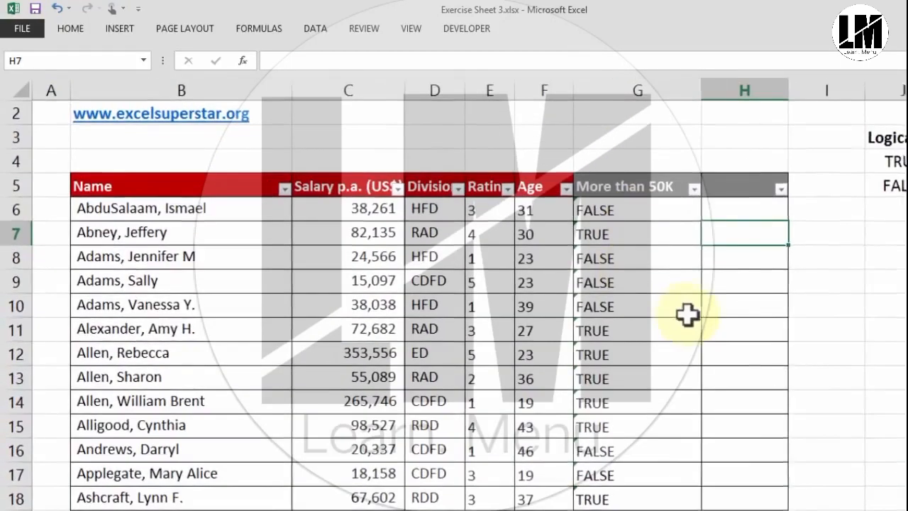
left_click(745, 205)
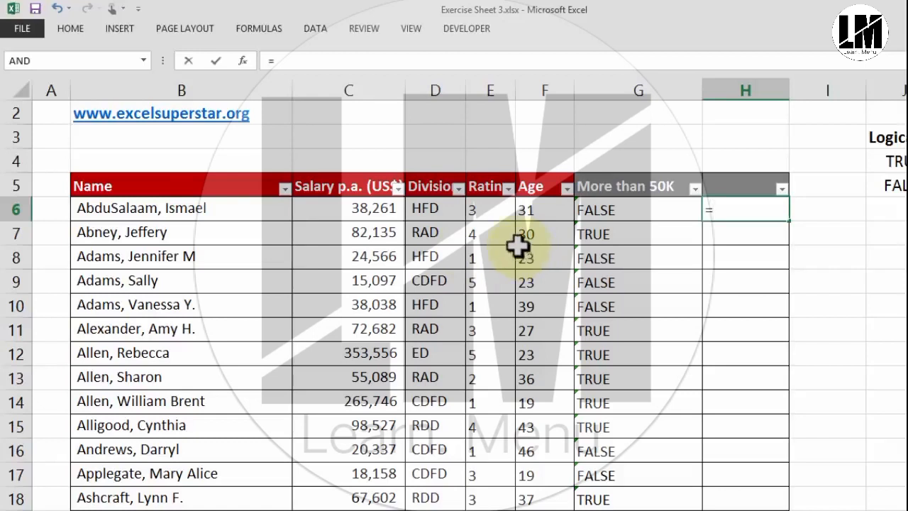
left_click(426, 208)
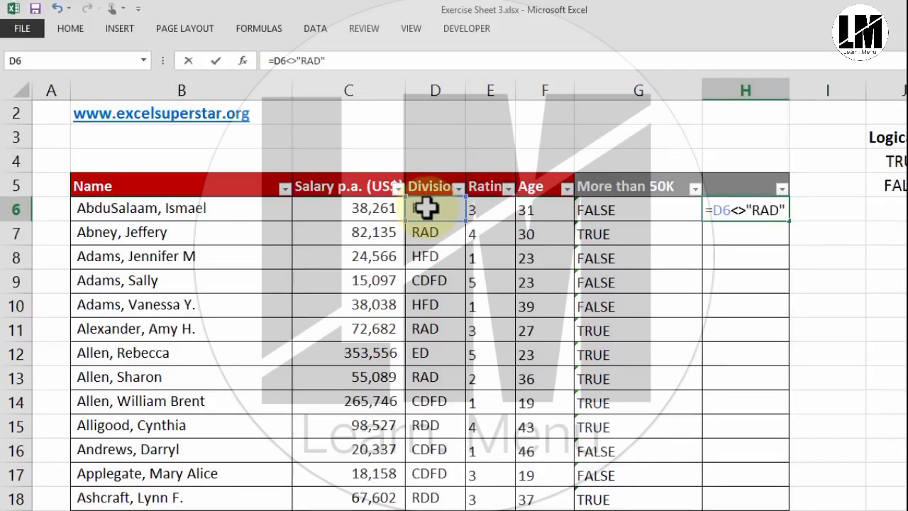
left_click_drag(732, 210, 749, 214)
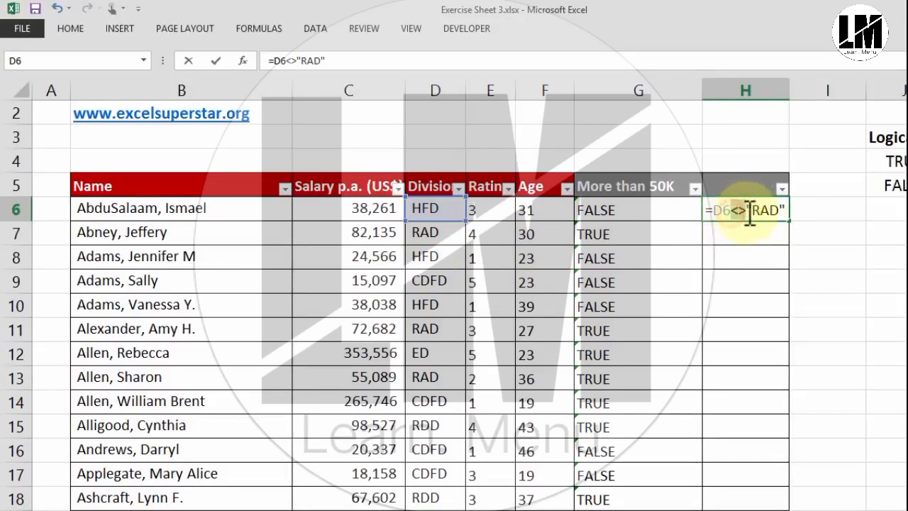
key("Return")
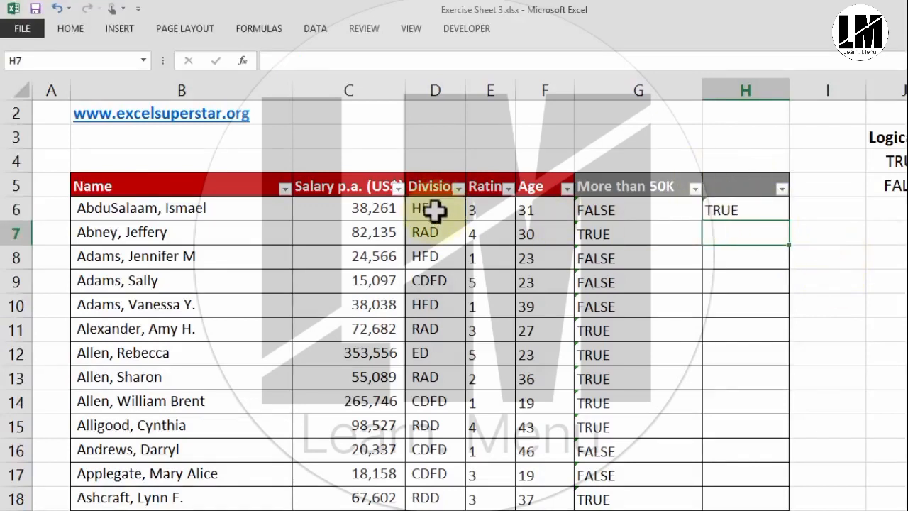
double_click(731, 207)
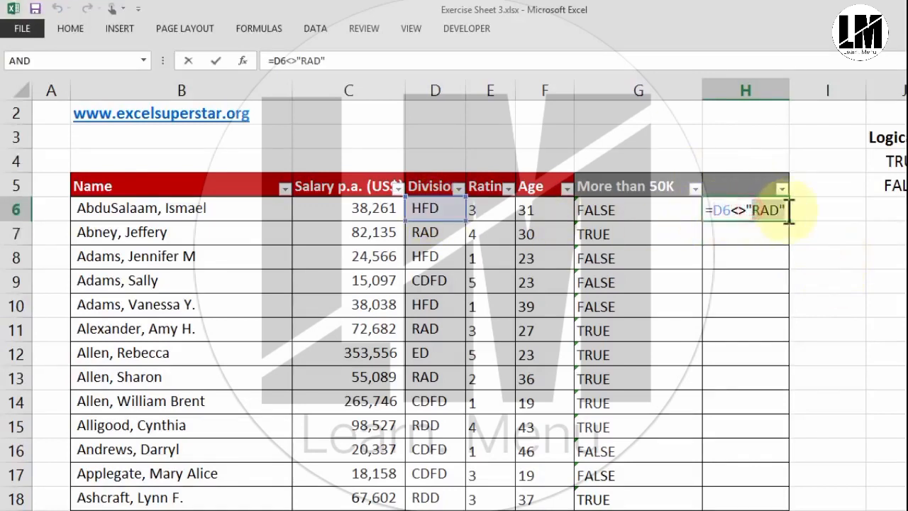
left_click(750, 207)
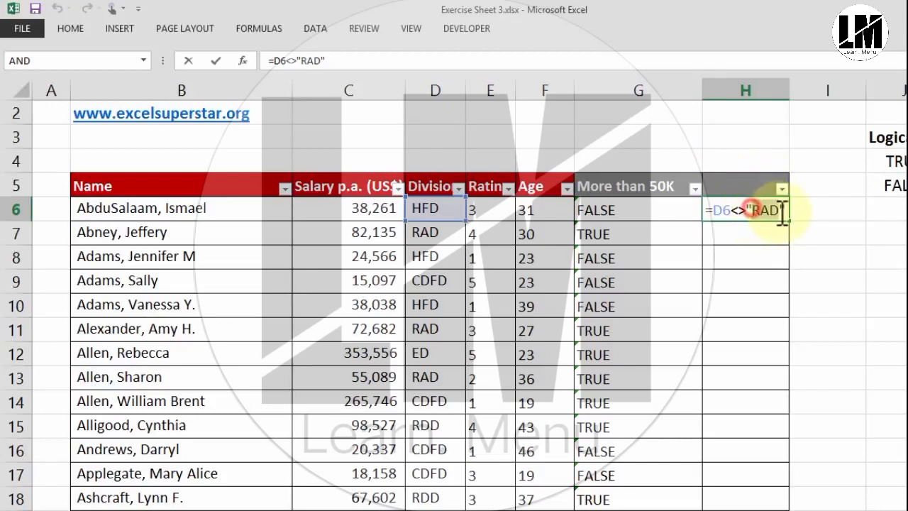
key("Return")
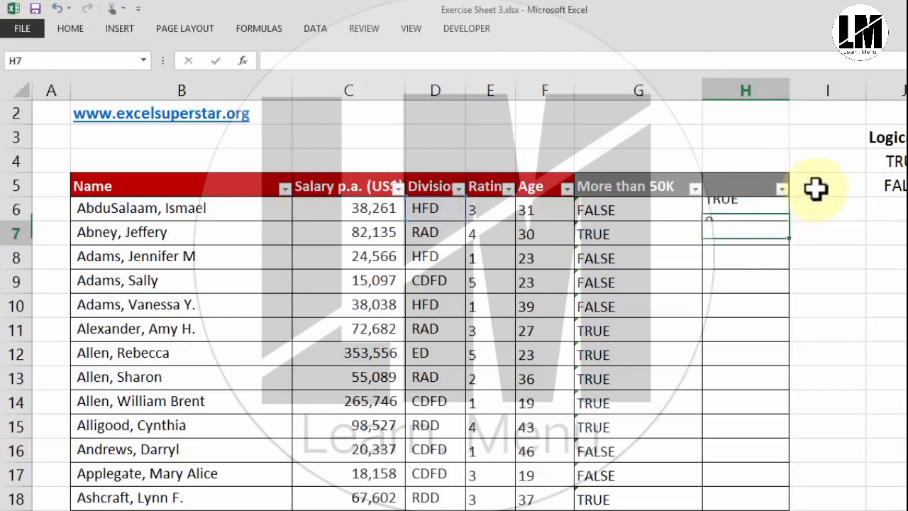
Fill the not-equal formula from H6 down to the table's last row and compare row 7's division with its result.
left_click(786, 211)
double_click(788, 222)
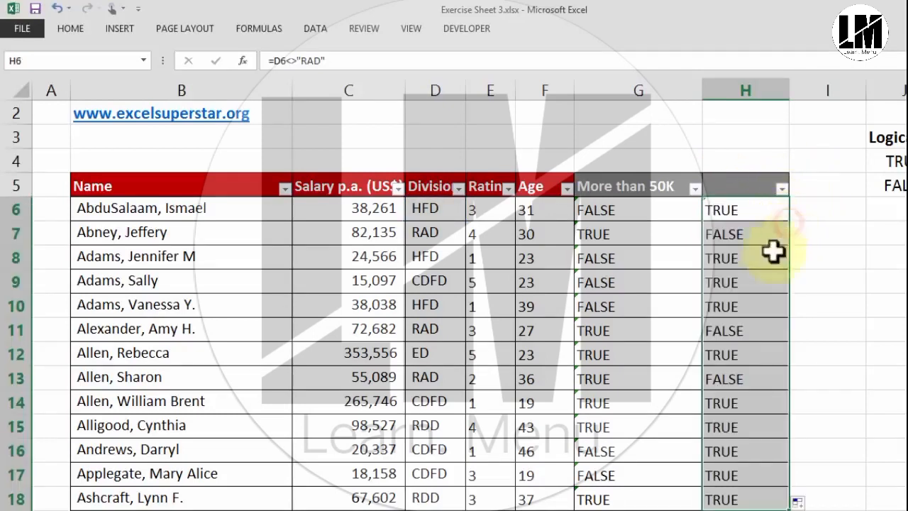
left_click(419, 232)
left_click_drag(419, 232, 734, 234)
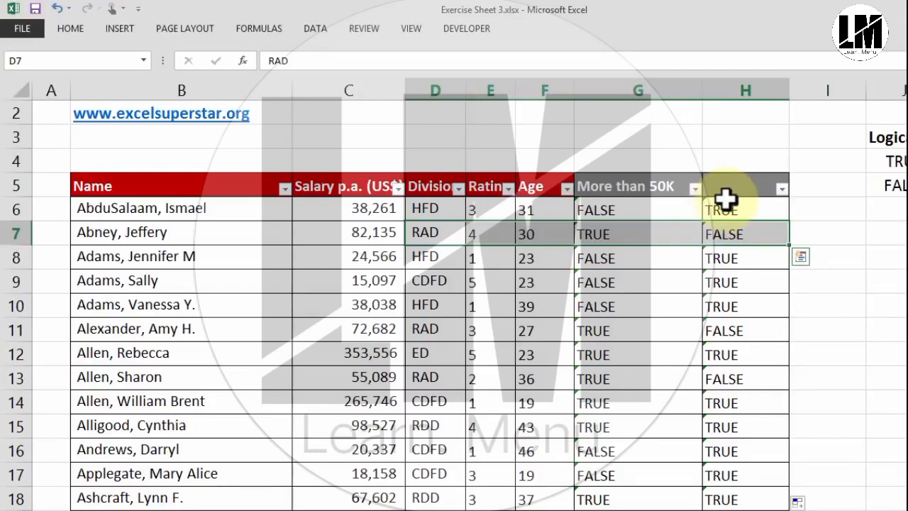
Widen column I and enter =E6=5 in I6 to test whether the first rating equals 5.
scroll(748, 199, "down", 1)
scroll(744, 205, "down", 1)
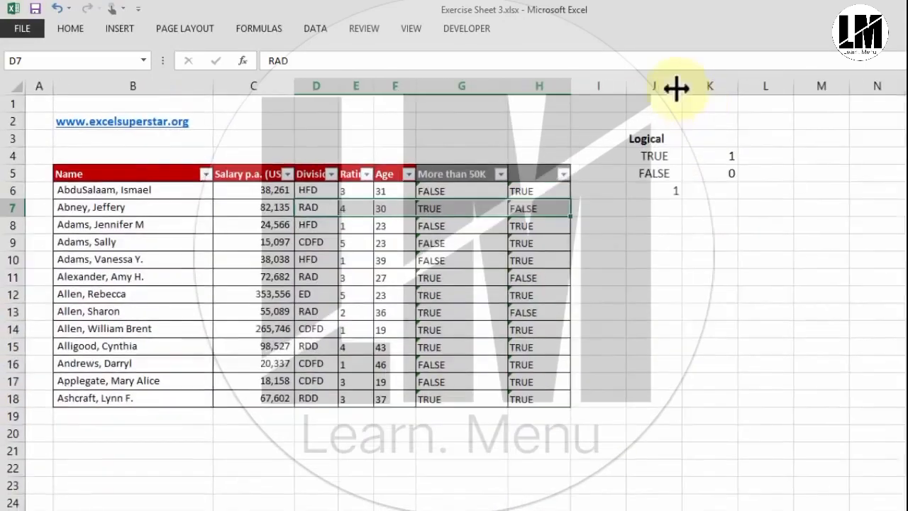
left_click_drag(625, 86, 664, 86)
left_click(603, 189)
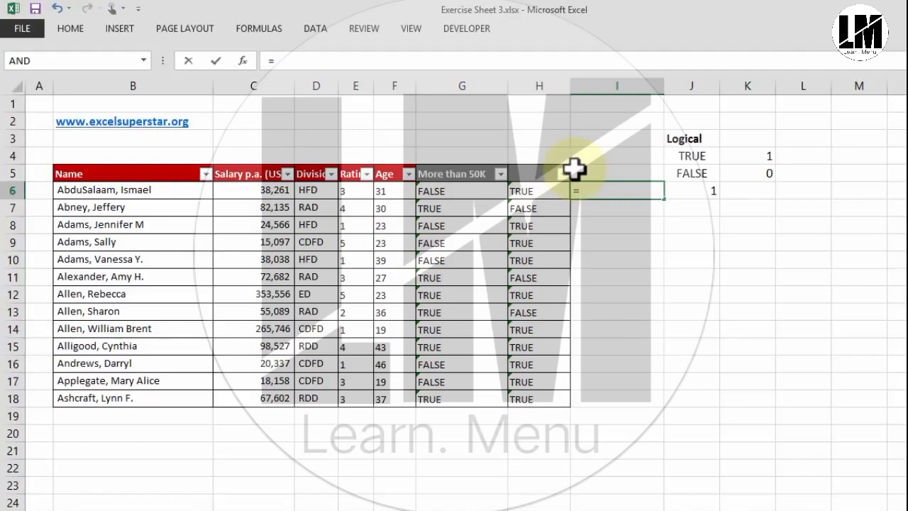
key("Escape")
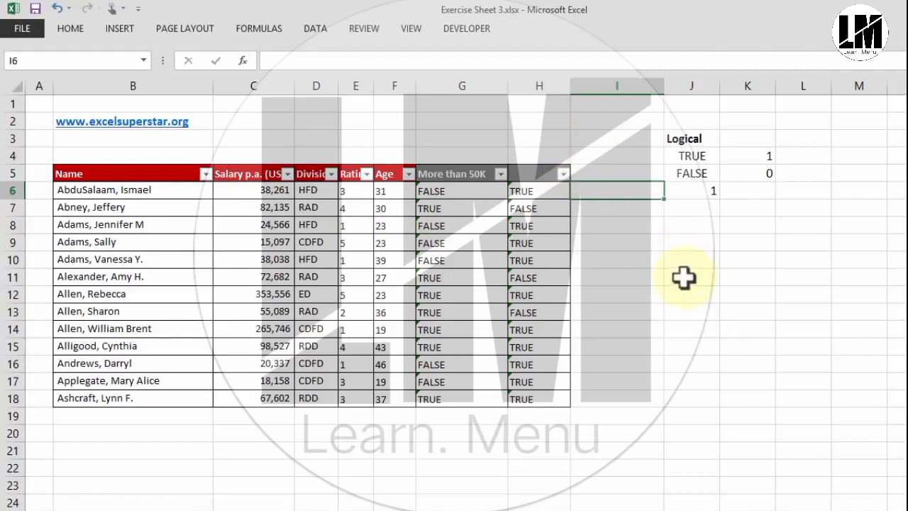
scroll(684, 277, "up", 3)
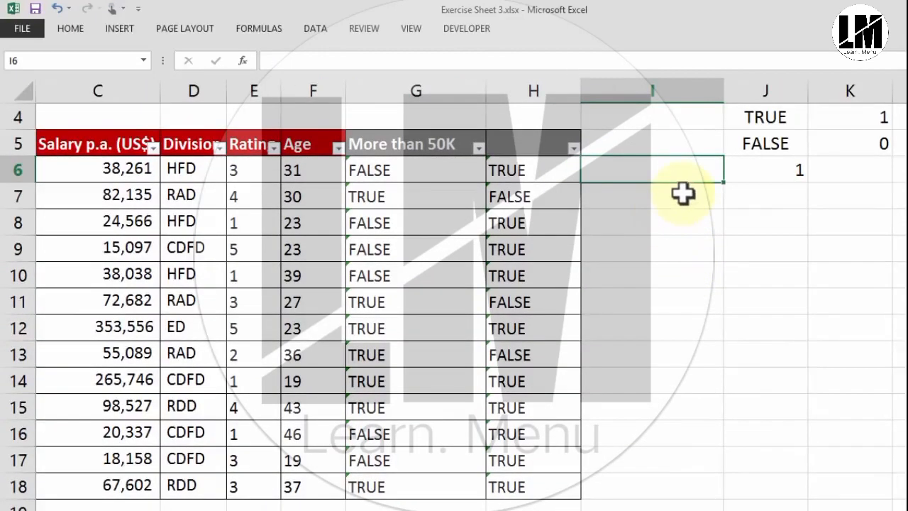
left_click(245, 167)
type("=5")
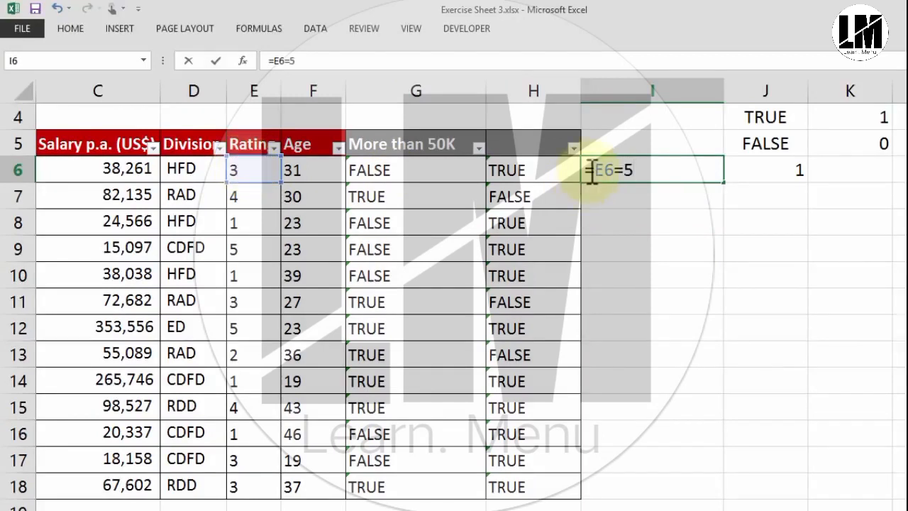
key("Return")
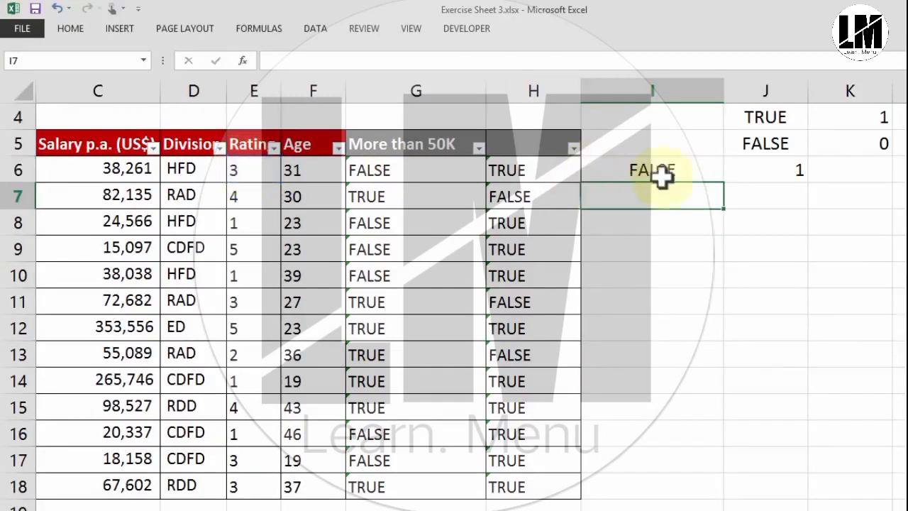
Fill the rating formula from I6 down to row 18 and compare row 9's rating with its result.
left_click(644, 172)
double_click(723, 182)
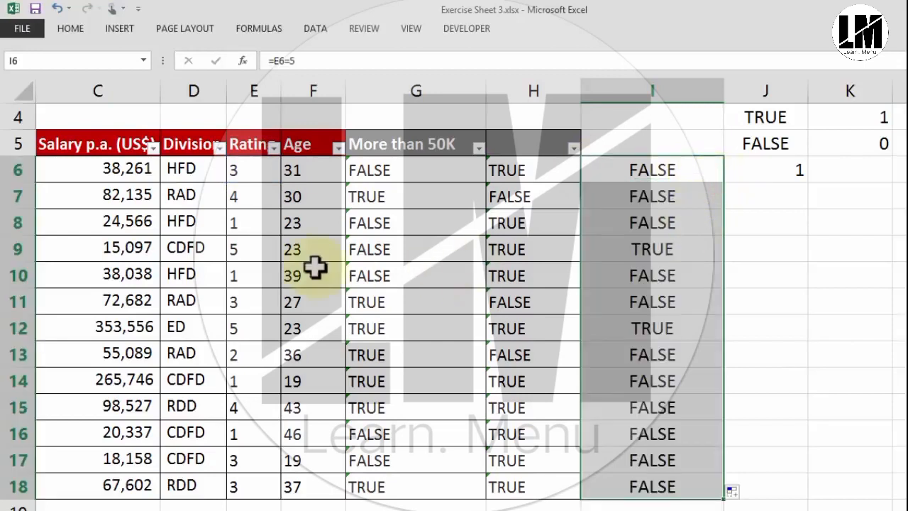
left_click_drag(202, 249, 589, 241)
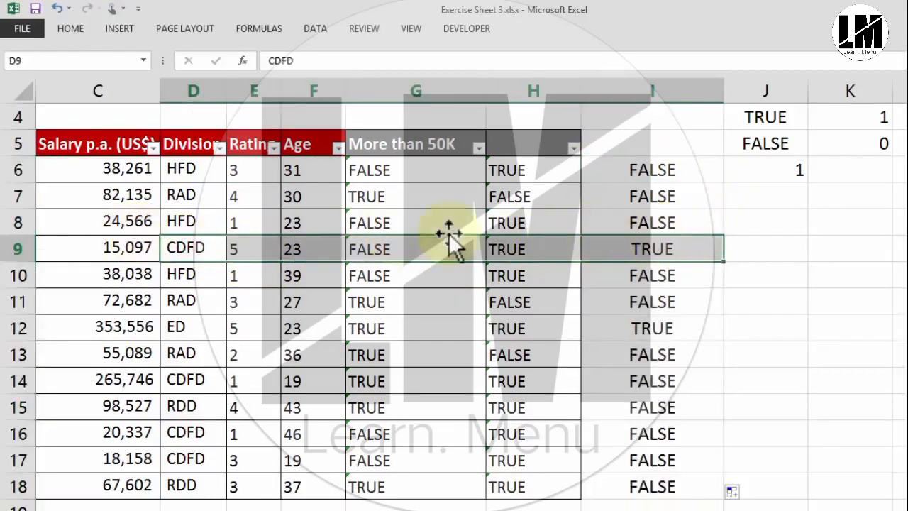